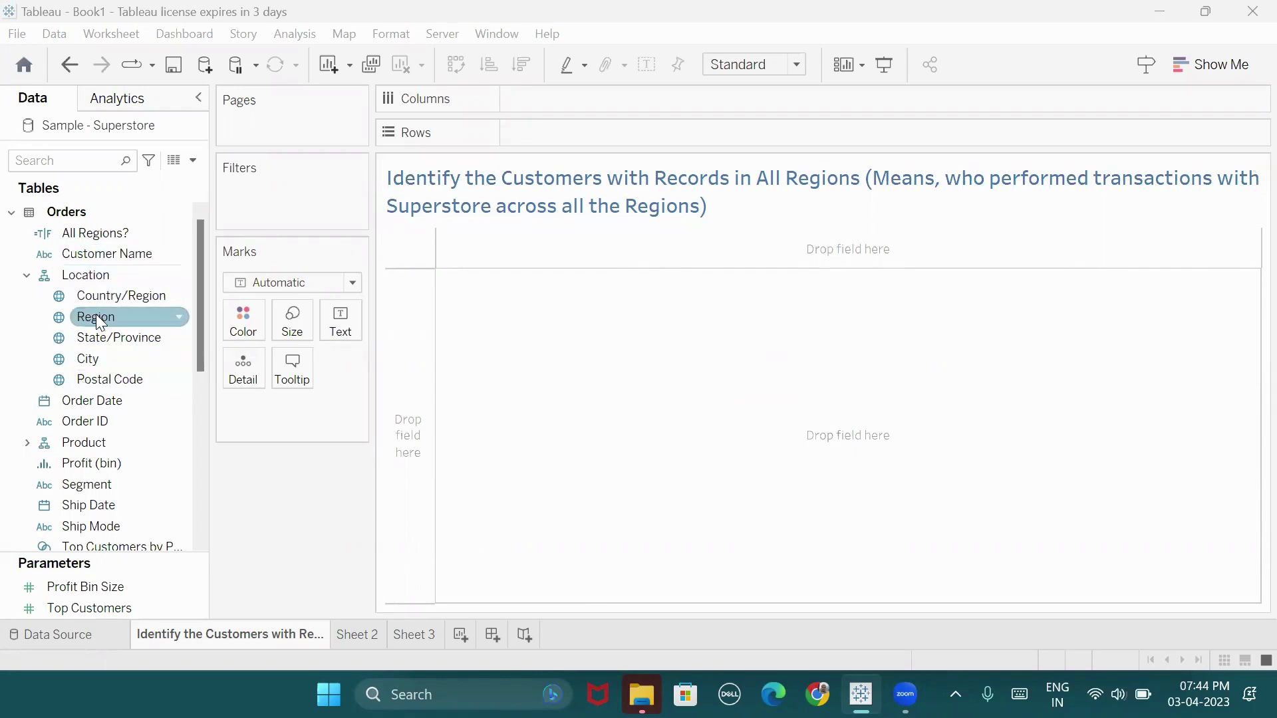
List the 800 customers by Customer Name alone, after briefly checking Region beside it.
{"action": "left_click_drag", "start_coordinate": [93, 311], "coordinate": [539, 137]}
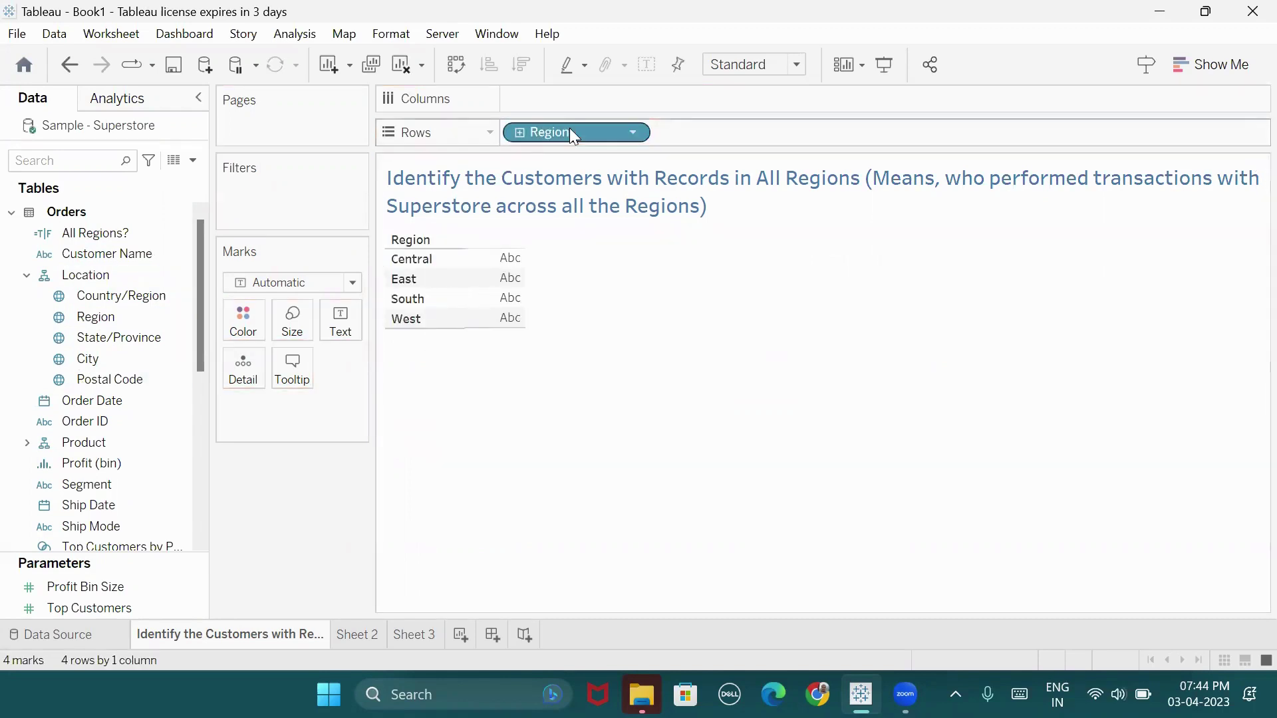
{"action": "left_click_drag", "start_coordinate": [569, 131], "coordinate": [625, 367]}
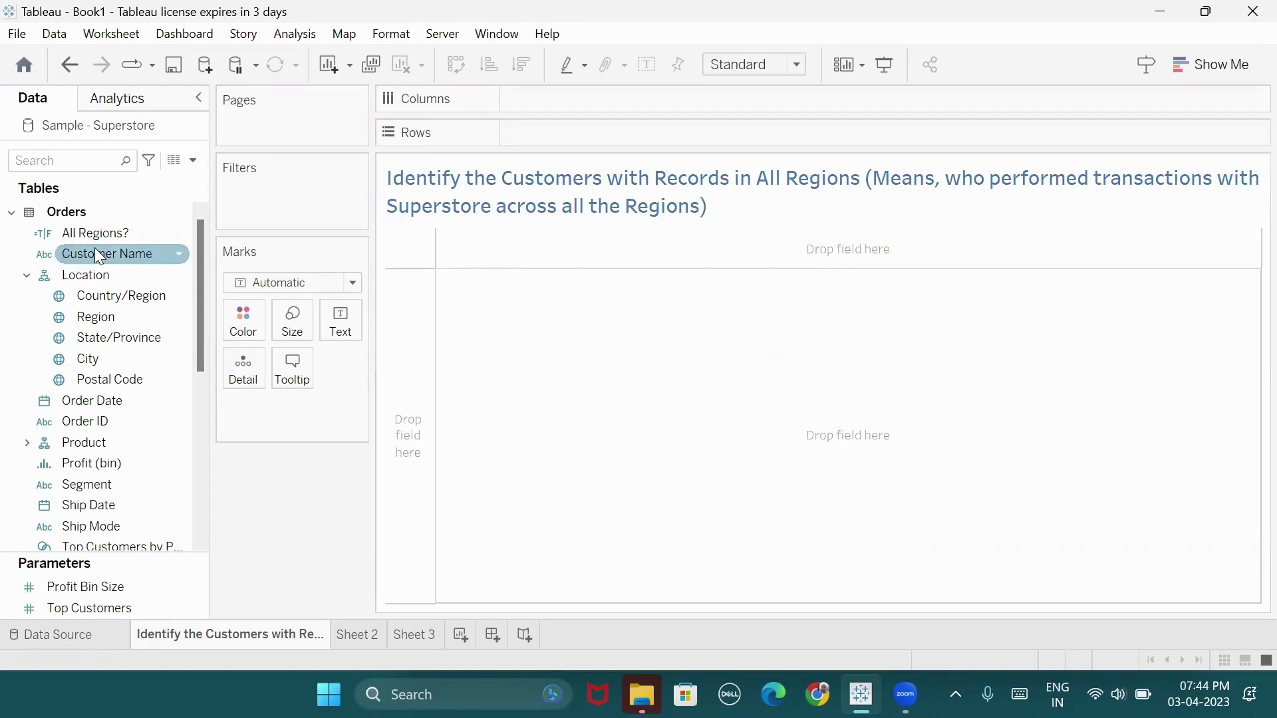
{"action": "left_click_drag", "start_coordinate": [97, 251], "coordinate": [543, 127]}
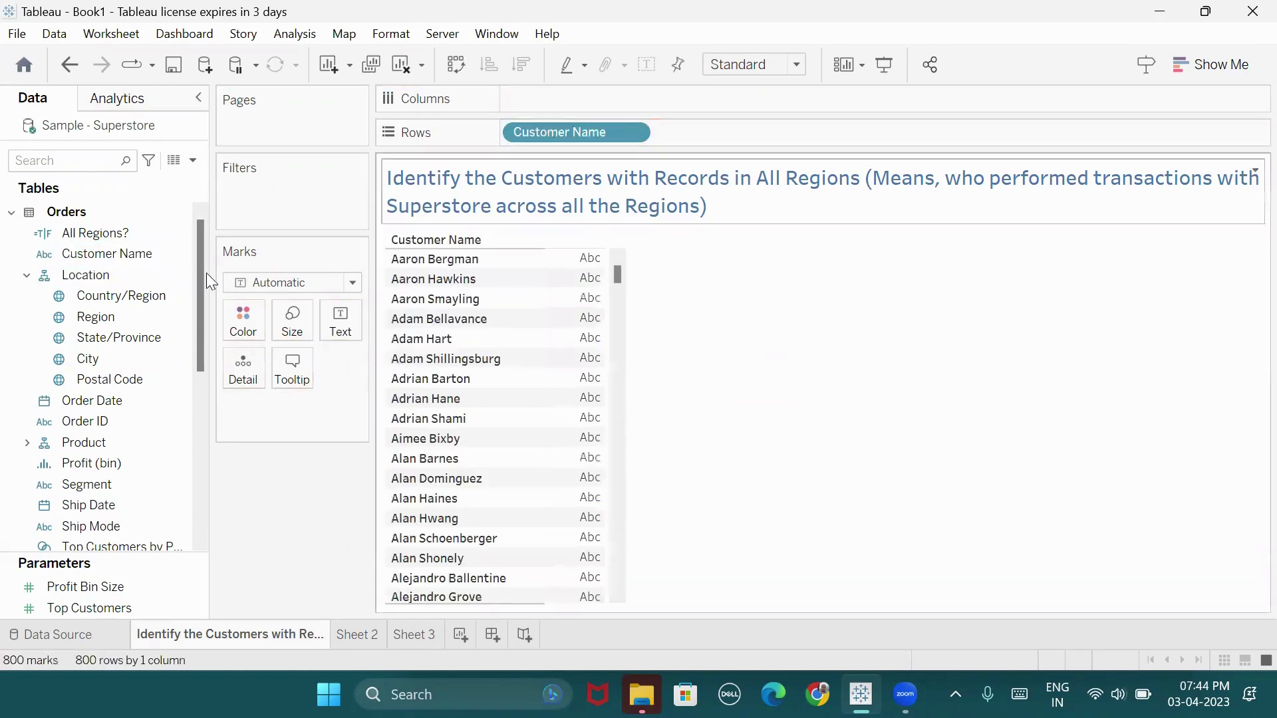
{"action": "left_click_drag", "start_coordinate": [87, 317], "coordinate": [669, 147]}
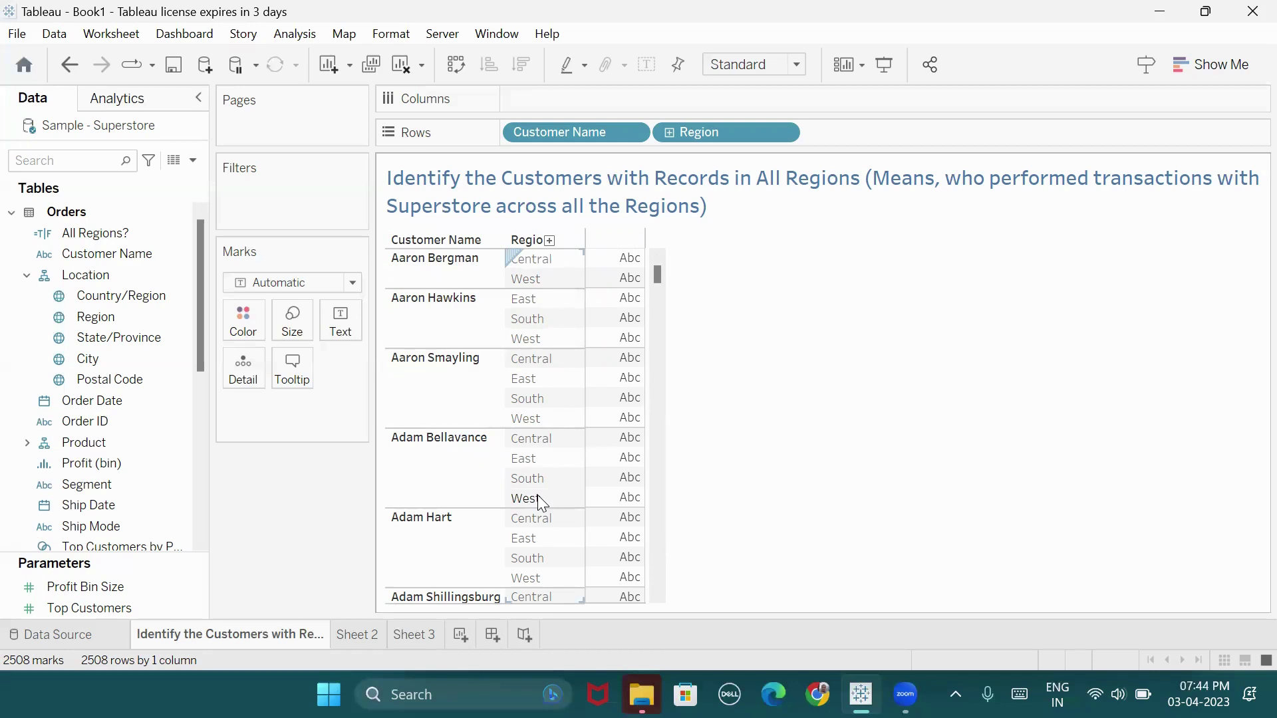
{"action": "scroll", "coordinate": [542, 503], "scroll_direction": "down", "scroll_amount": 2}
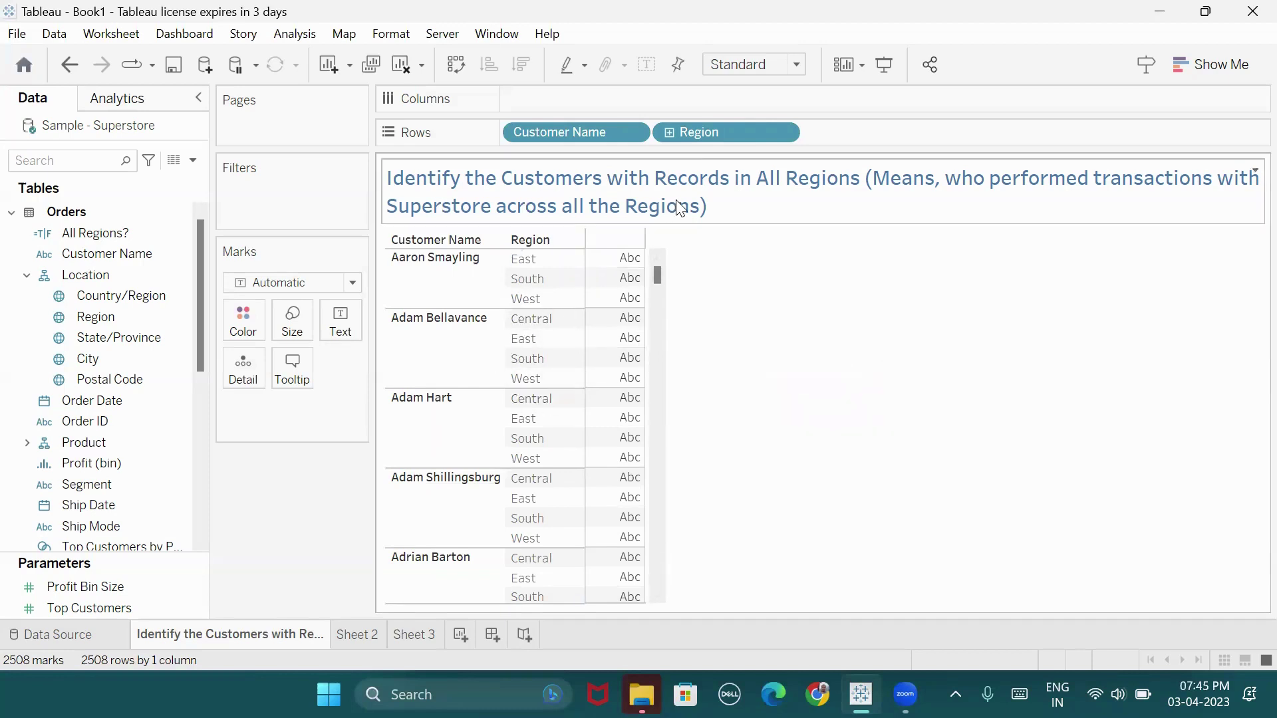
{"action": "left_click_drag", "start_coordinate": [700, 127], "coordinate": [752, 293]}
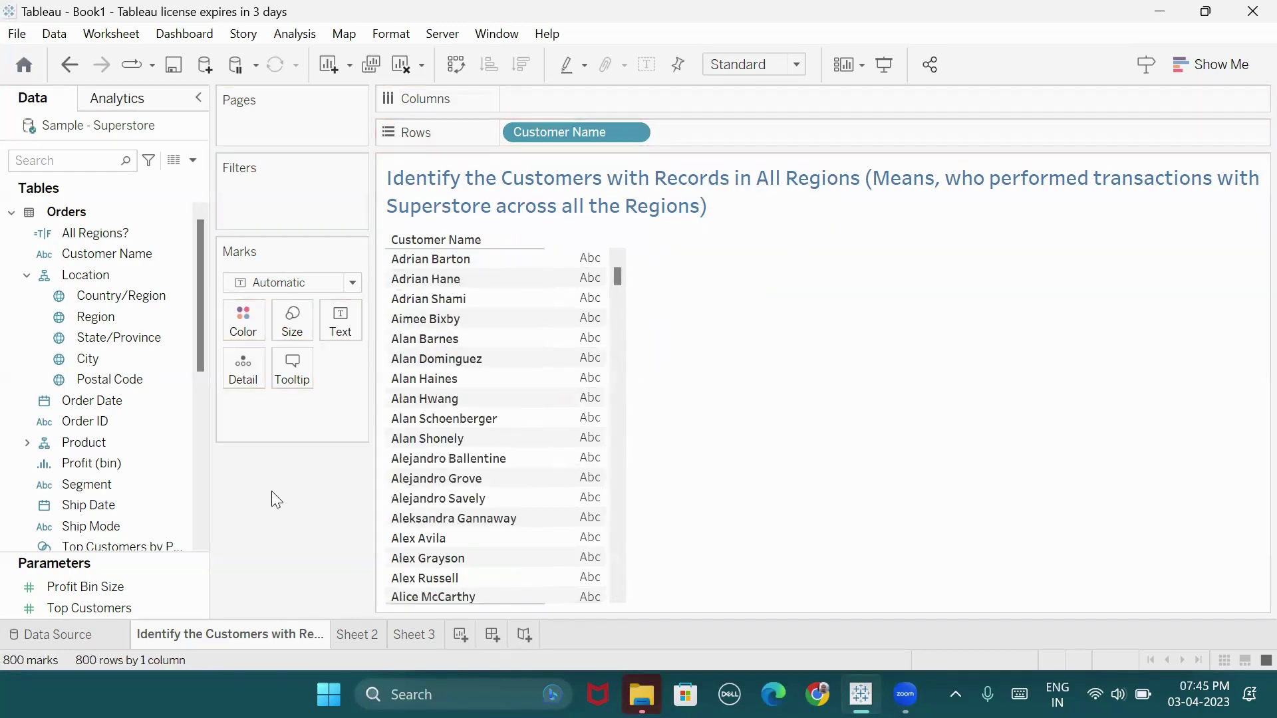
Review the Total Number of Regions calculation, { FIXED : COUNTD([Region]) }.
{"action": "scroll", "coordinate": [140, 458], "scroll_direction": "down", "scroll_amount": 10}
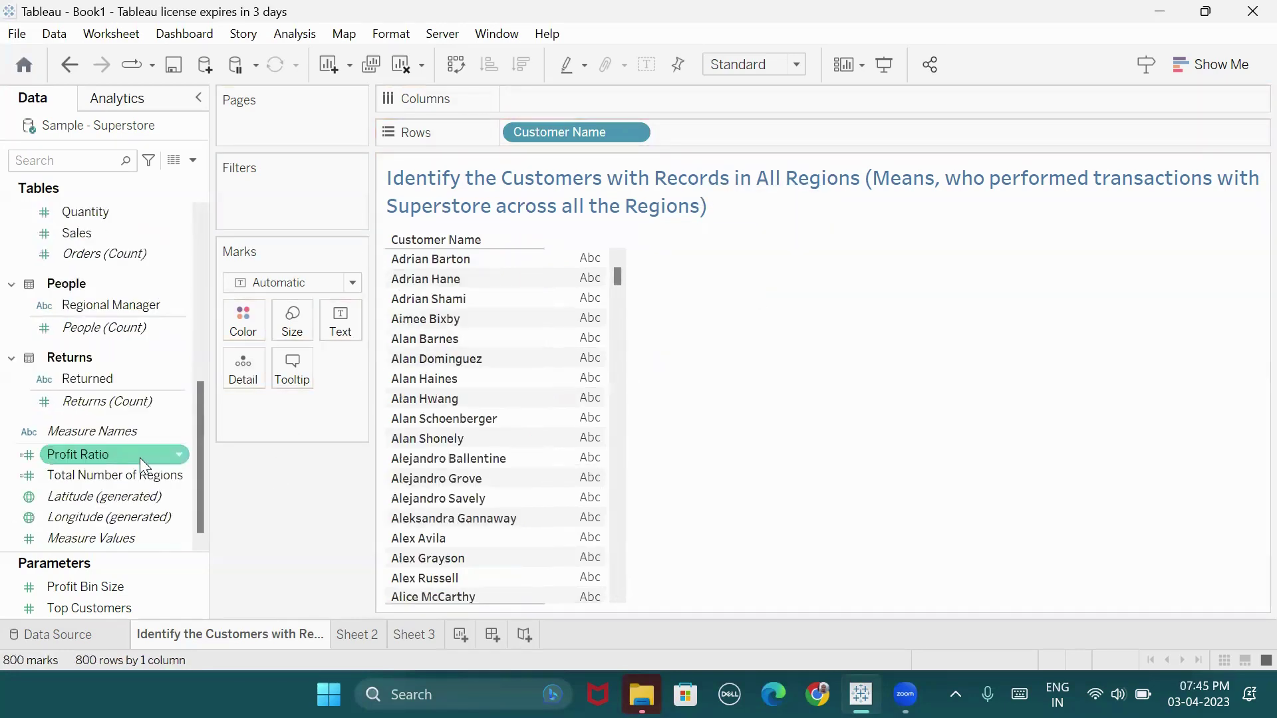
{"action": "left_click", "coordinate": [178, 476]}
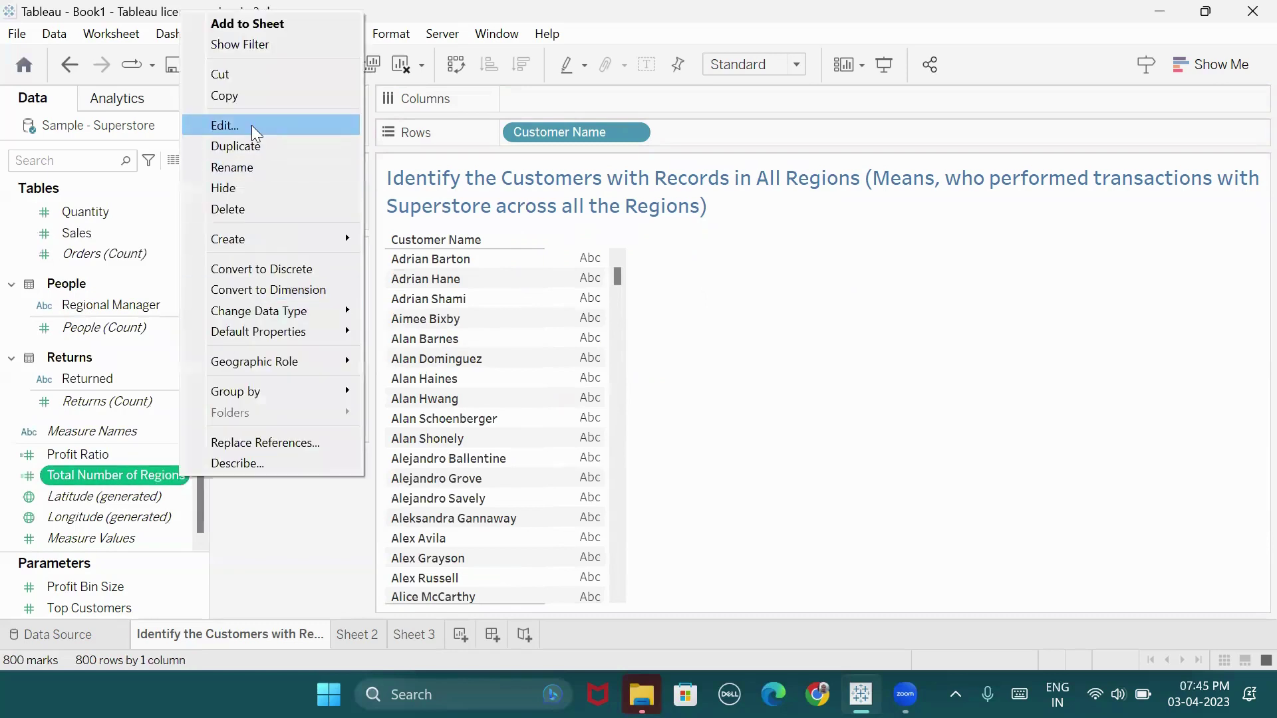
{"action": "left_click", "coordinate": [256, 131]}
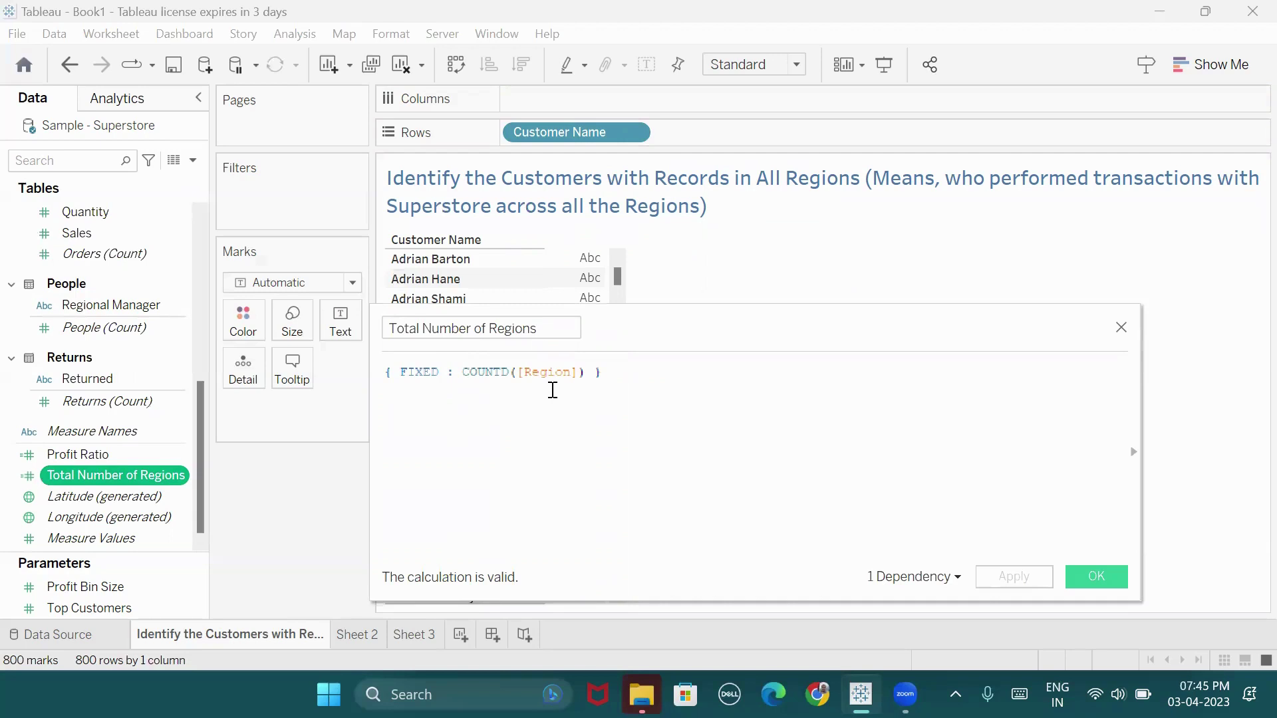
{"action": "left_click", "coordinate": [1085, 580]}
Show the Total Number of Regions value (4) as text on Sheet 2, back on the customer sheet afterward.
{"action": "left_click", "coordinate": [353, 633]}
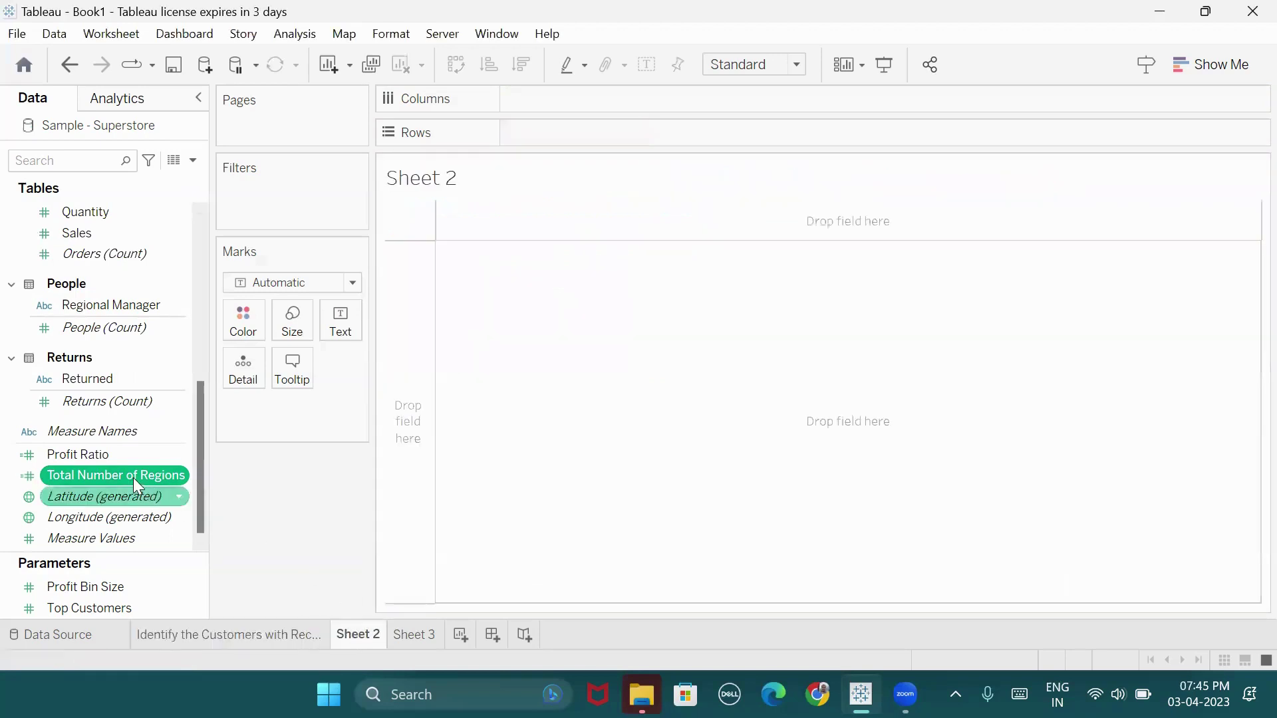
{"action": "left_click_drag", "start_coordinate": [109, 474], "coordinate": [342, 316]}
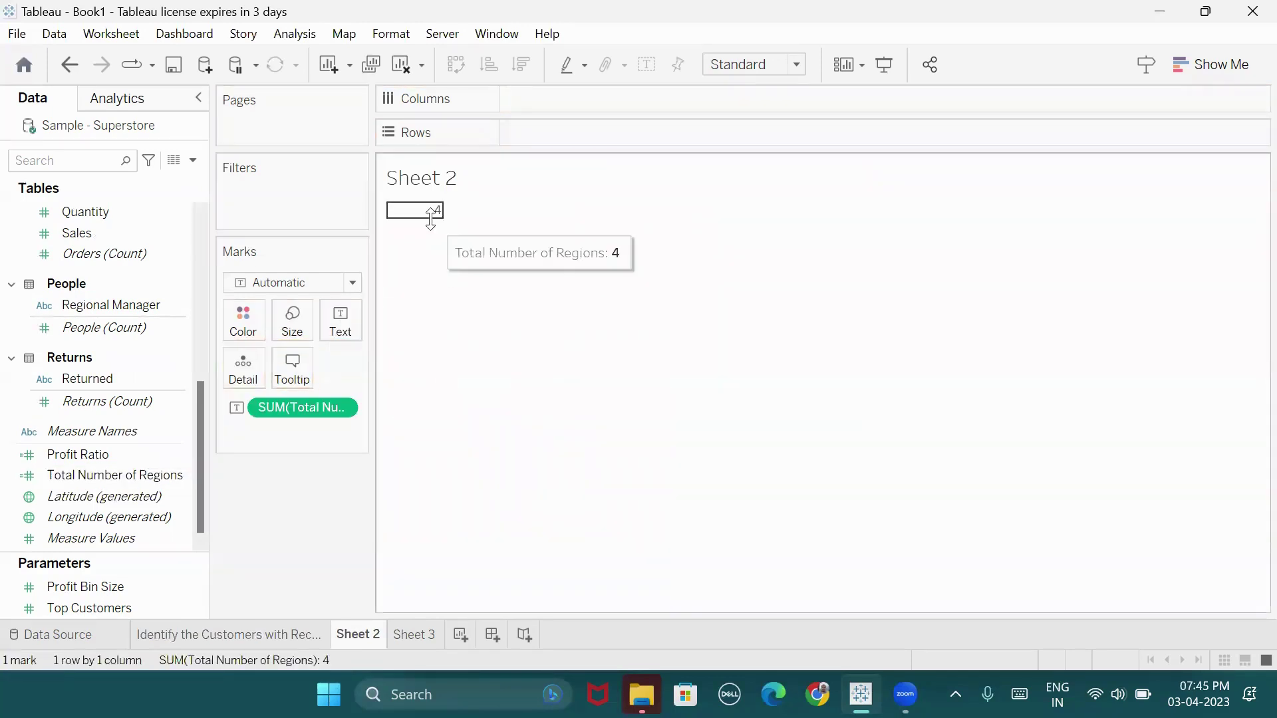
{"action": "left_click", "coordinate": [257, 635]}
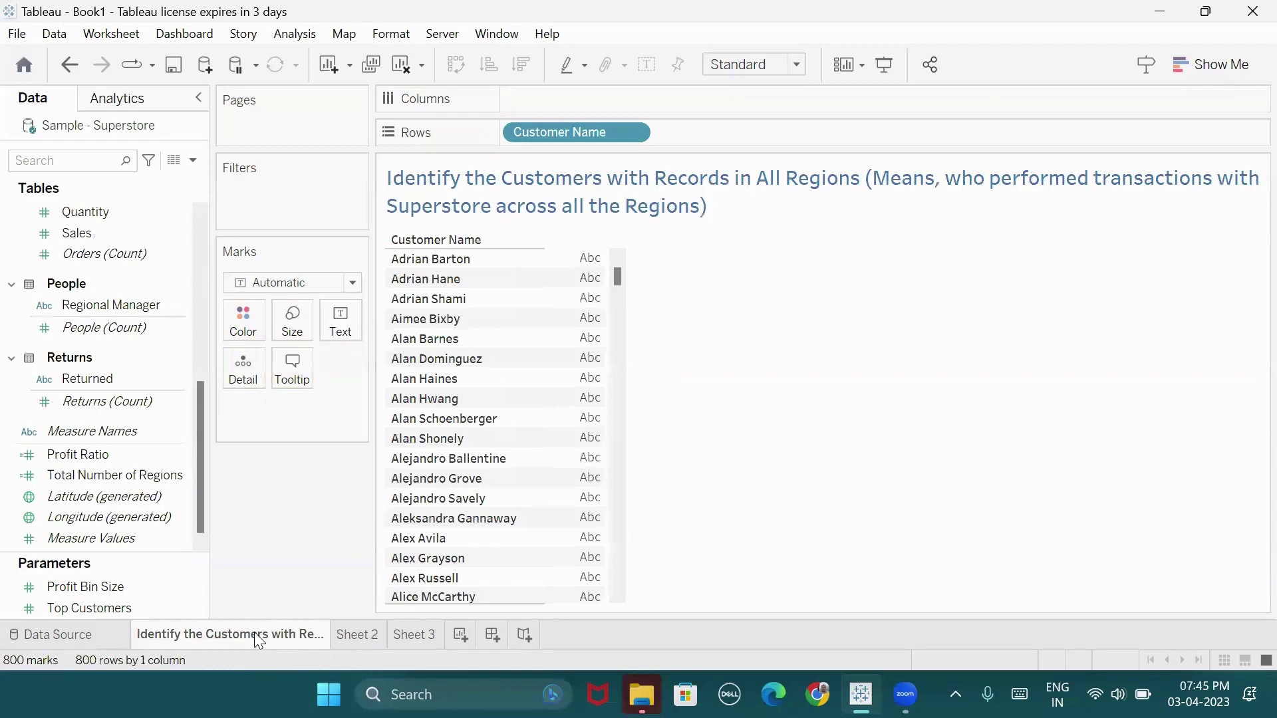
{"action": "left_click", "coordinate": [452, 266]}
{"action": "key", "text": "Escape"}
{"action": "scroll", "coordinate": [137, 343], "scroll_direction": "up", "scroll_amount": 4}
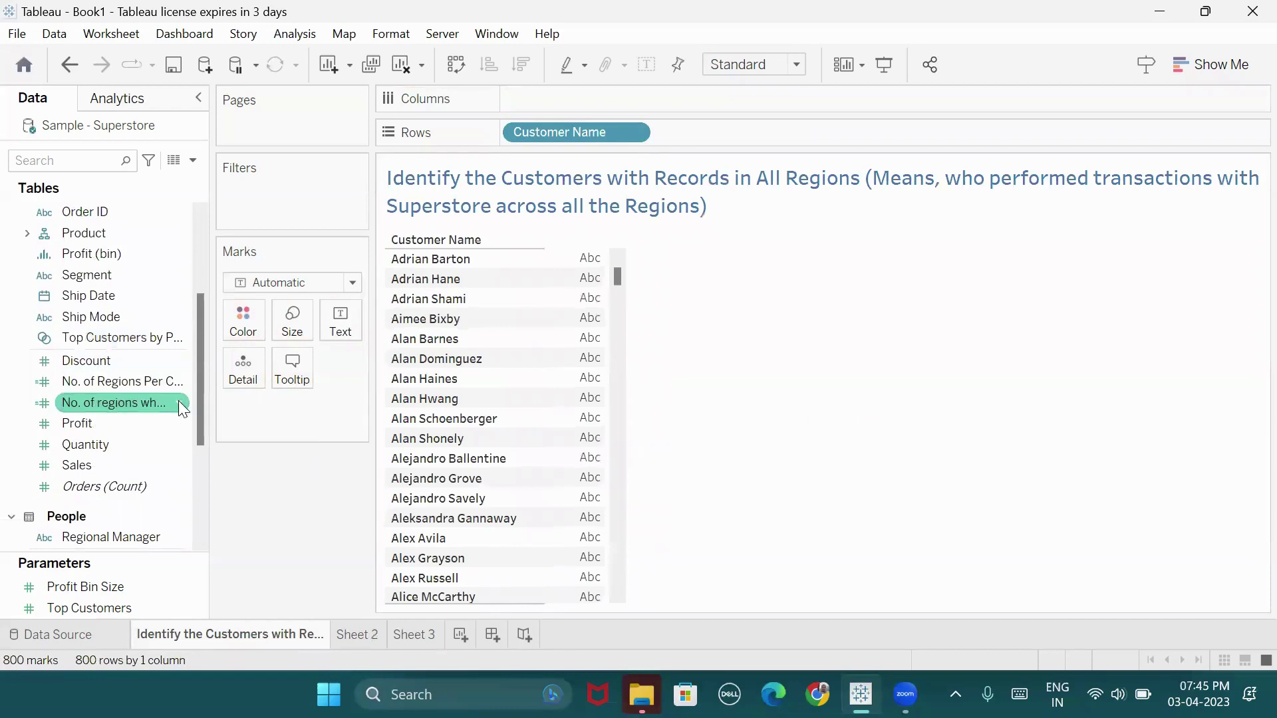
{"action": "left_click", "coordinate": [181, 407]}
{"action": "right_click", "coordinate": [181, 407]}
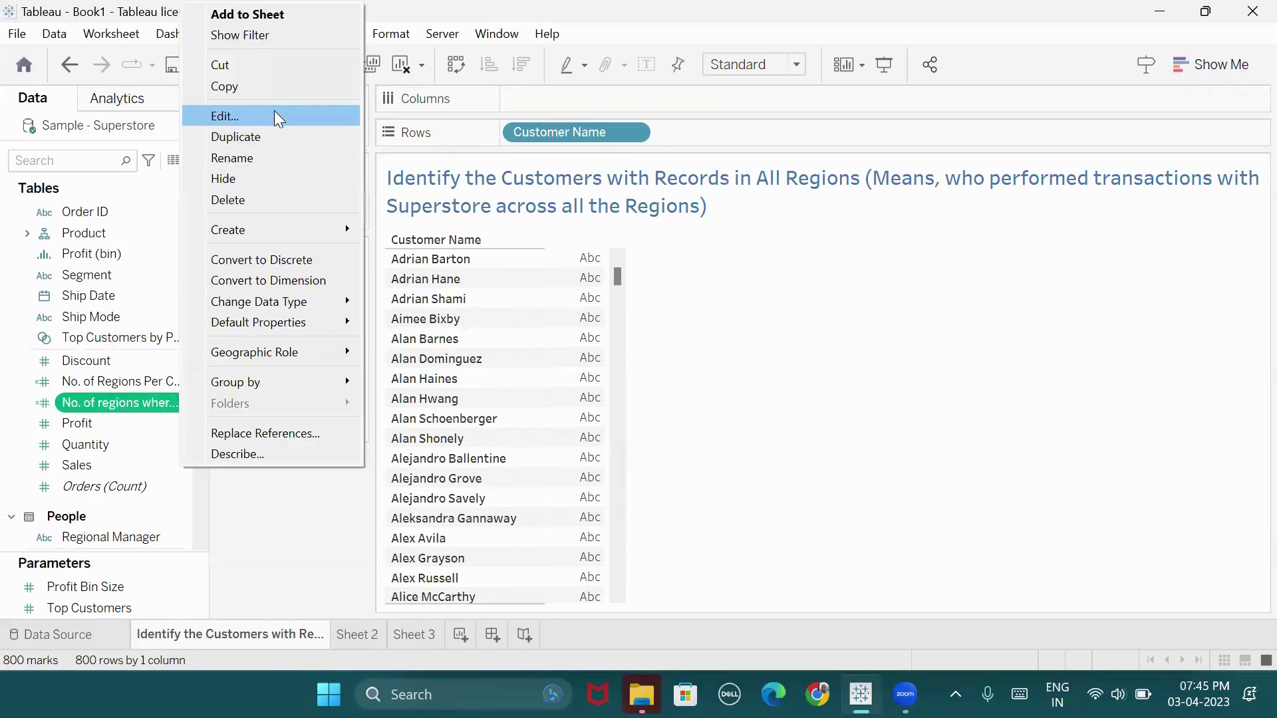
{"action": "left_click", "coordinate": [277, 116]}
{"action": "left_click_drag", "start_coordinate": [472, 328], "coordinate": [616, 328]}
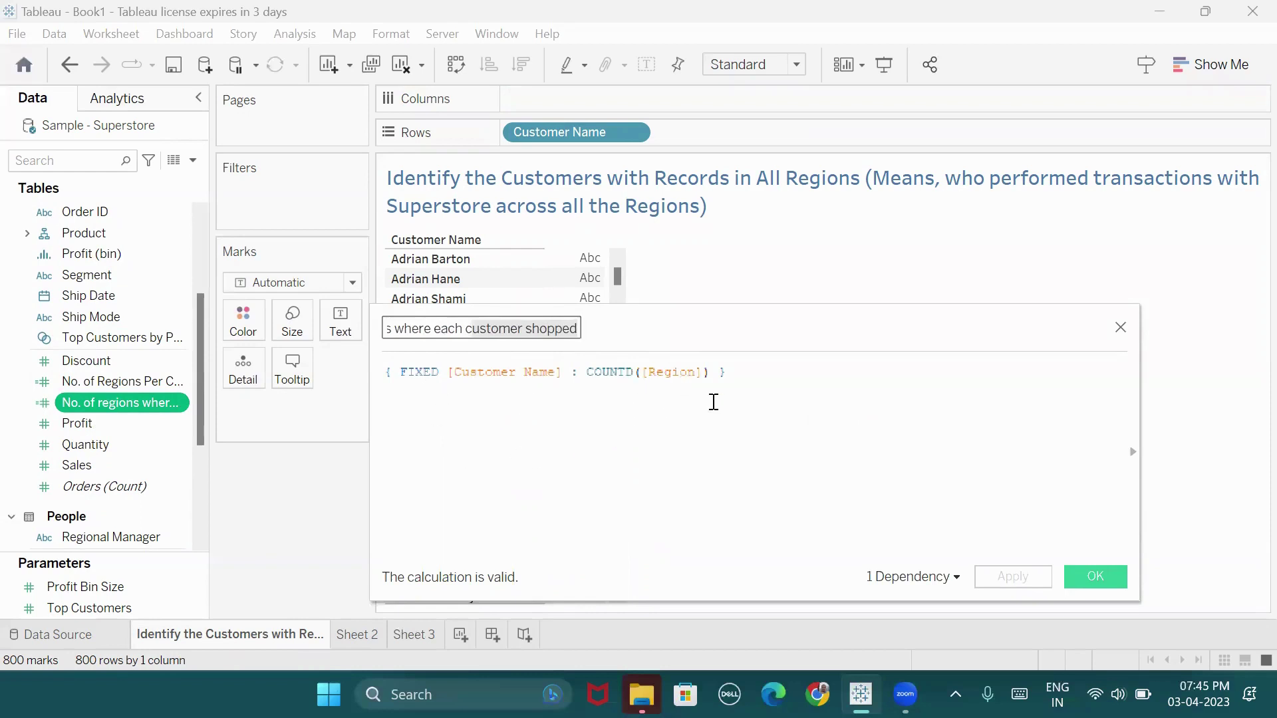
{"action": "left_click", "coordinate": [1096, 584]}
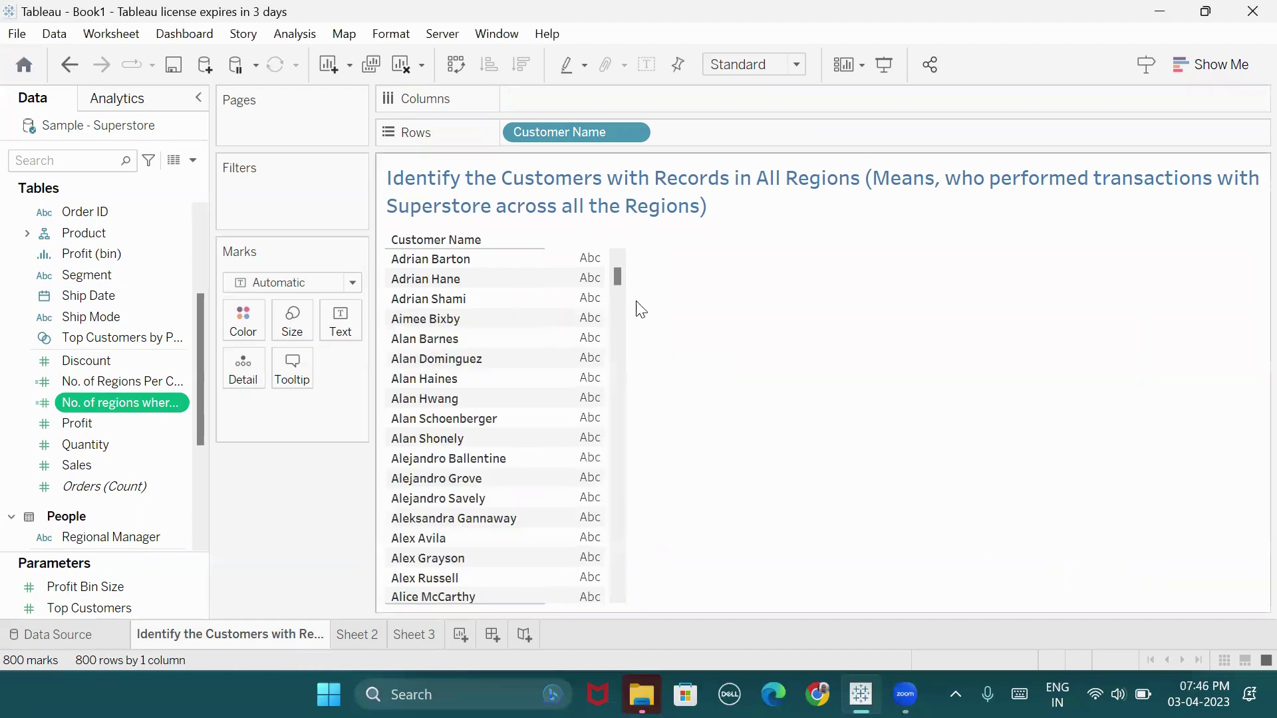
{"action": "left_click_drag", "start_coordinate": [130, 402], "coordinate": [344, 316]}
{"action": "mouse_move", "coordinate": [580, 273]}
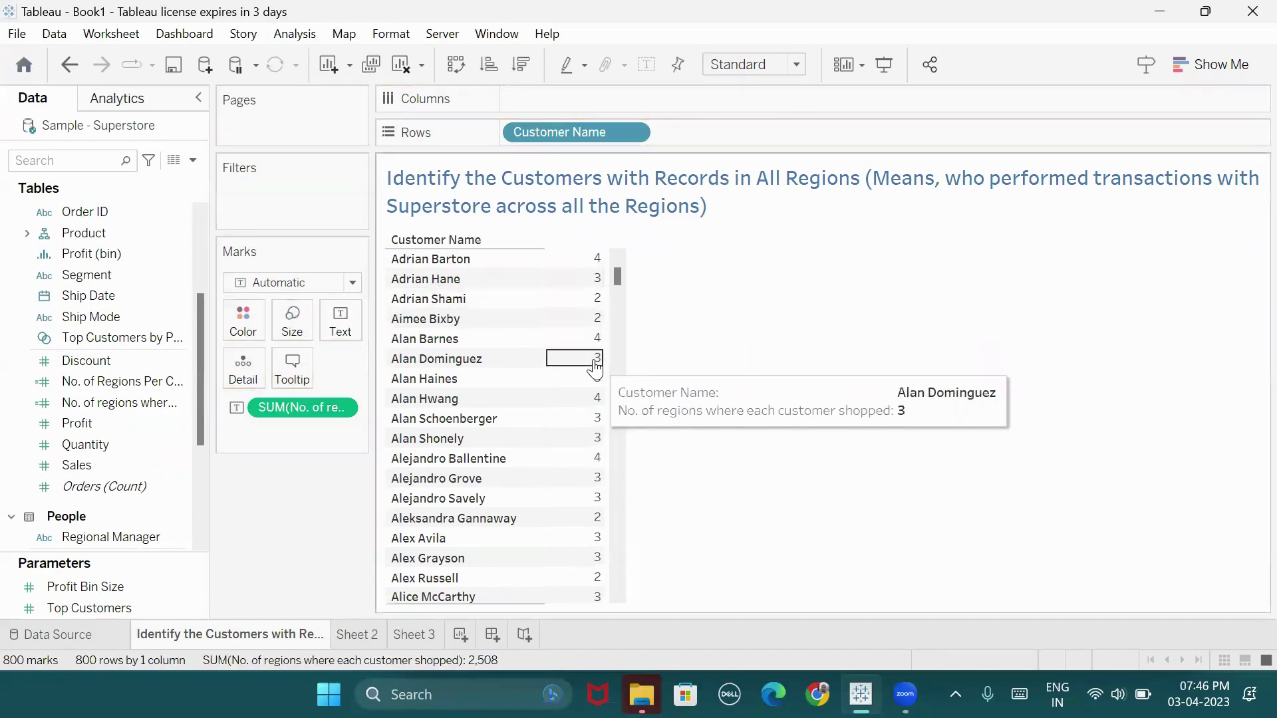
{"action": "scroll", "coordinate": [592, 365], "scroll_direction": "up", "scroll_amount": 2}
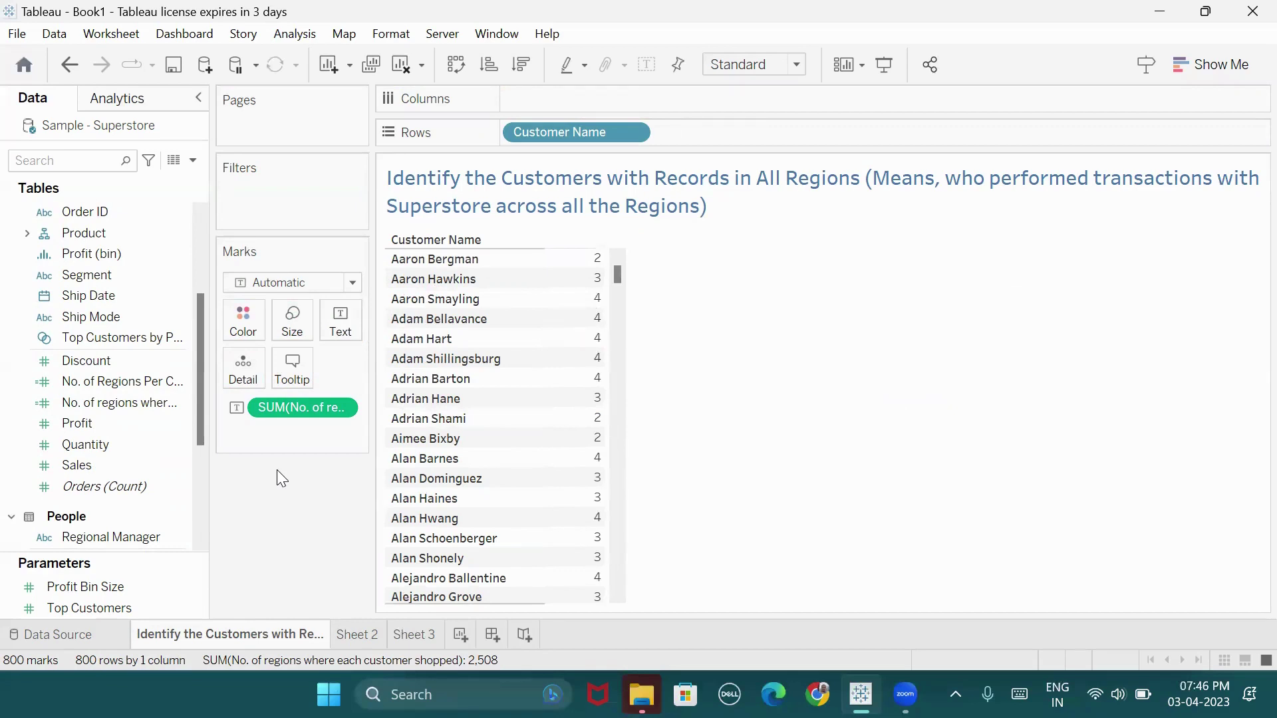
{"action": "left_click_drag", "start_coordinate": [294, 406], "coordinate": [309, 504]}
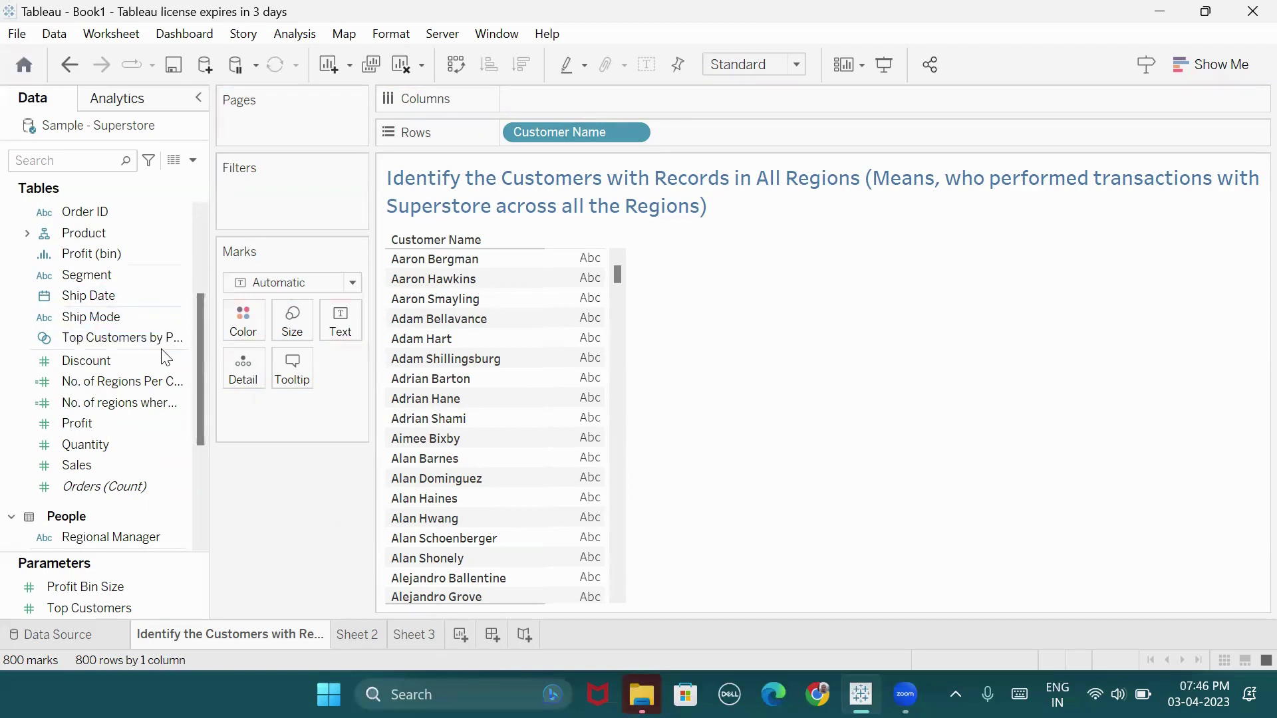
{"action": "scroll", "coordinate": [143, 384], "scroll_direction": "up", "scroll_amount": 5}
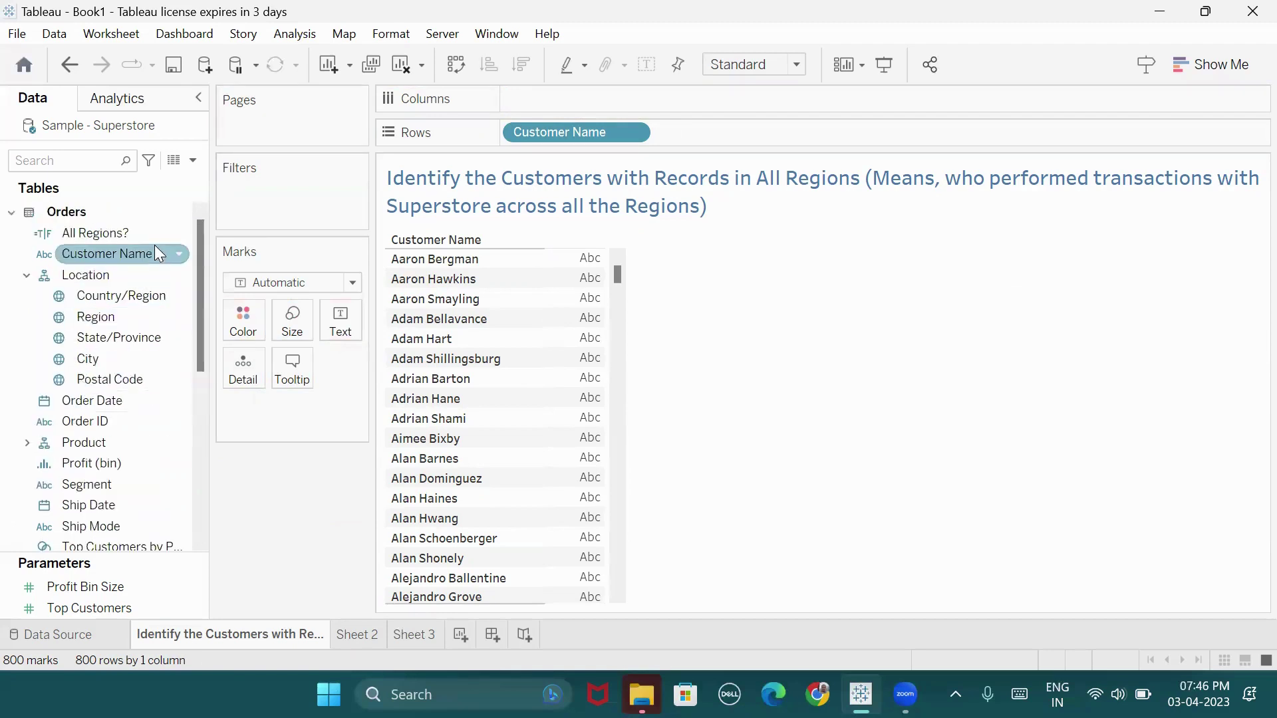
{"action": "right_click", "coordinate": [174, 228]}
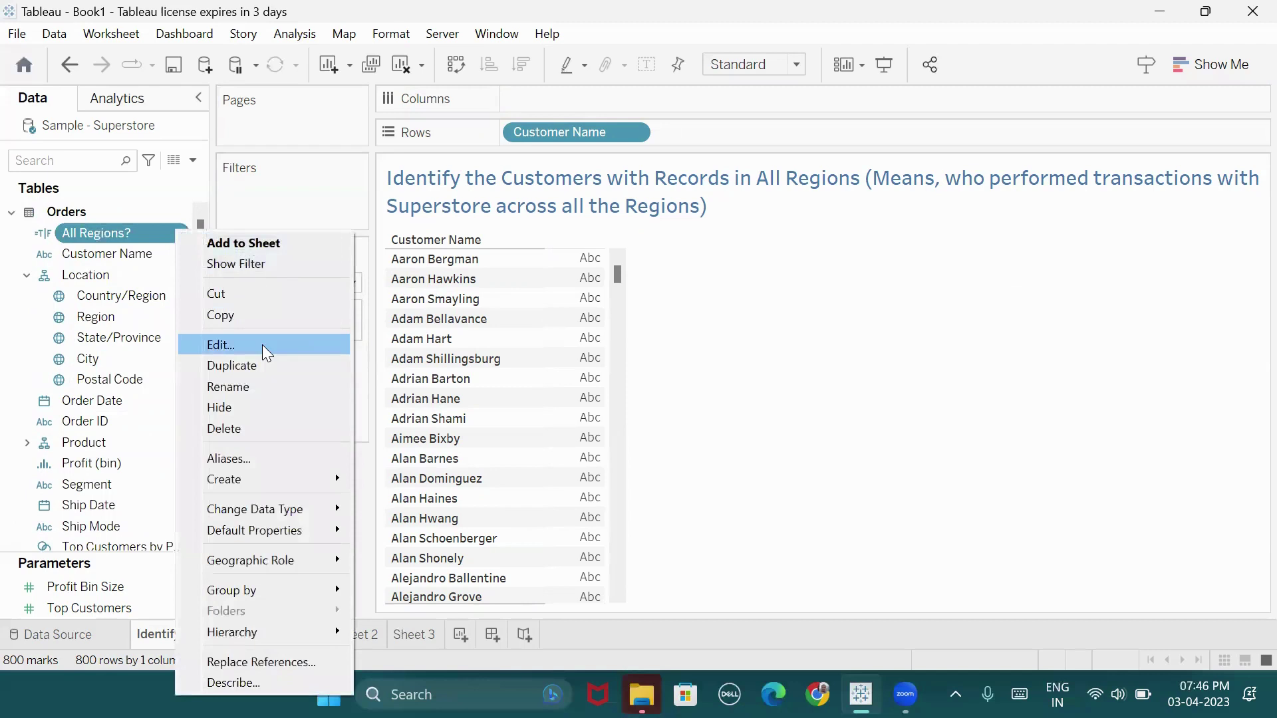
{"action": "left_click", "coordinate": [262, 344]}
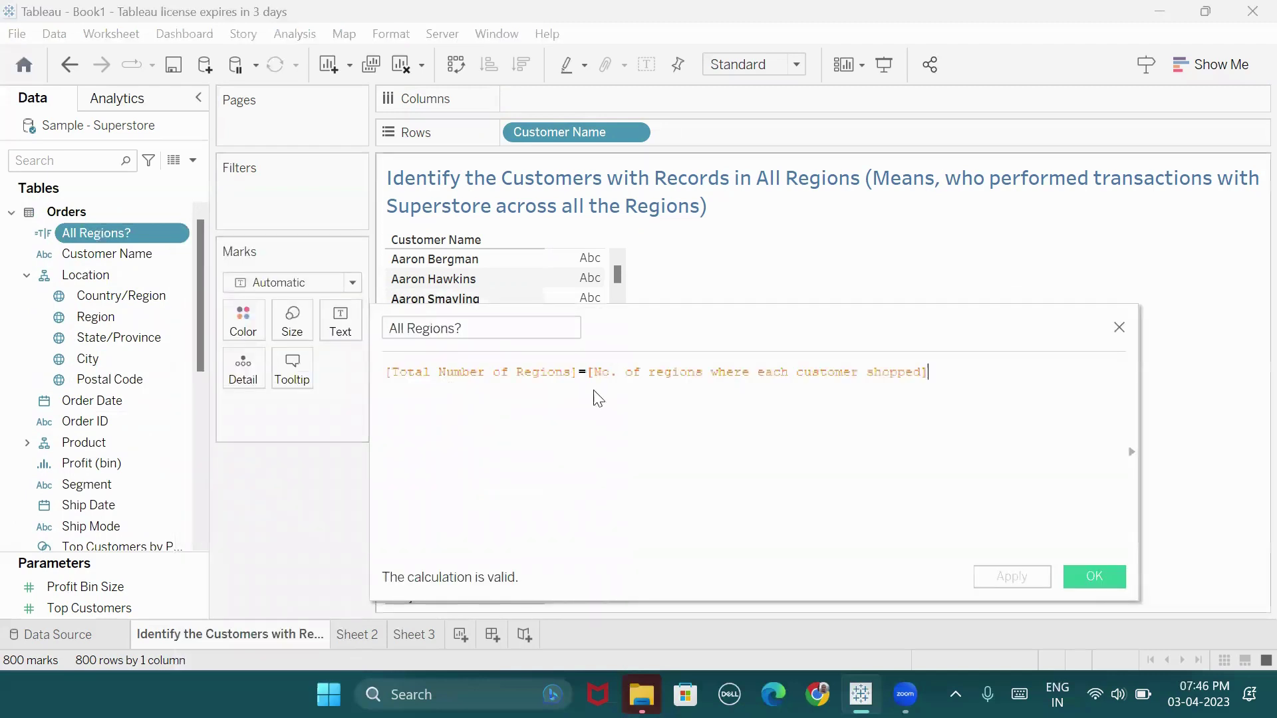
{"action": "left_click_drag", "start_coordinate": [477, 394], "coordinate": [517, 422]}
{"action": "left_click_drag", "start_coordinate": [479, 393], "coordinate": [491, 446]}
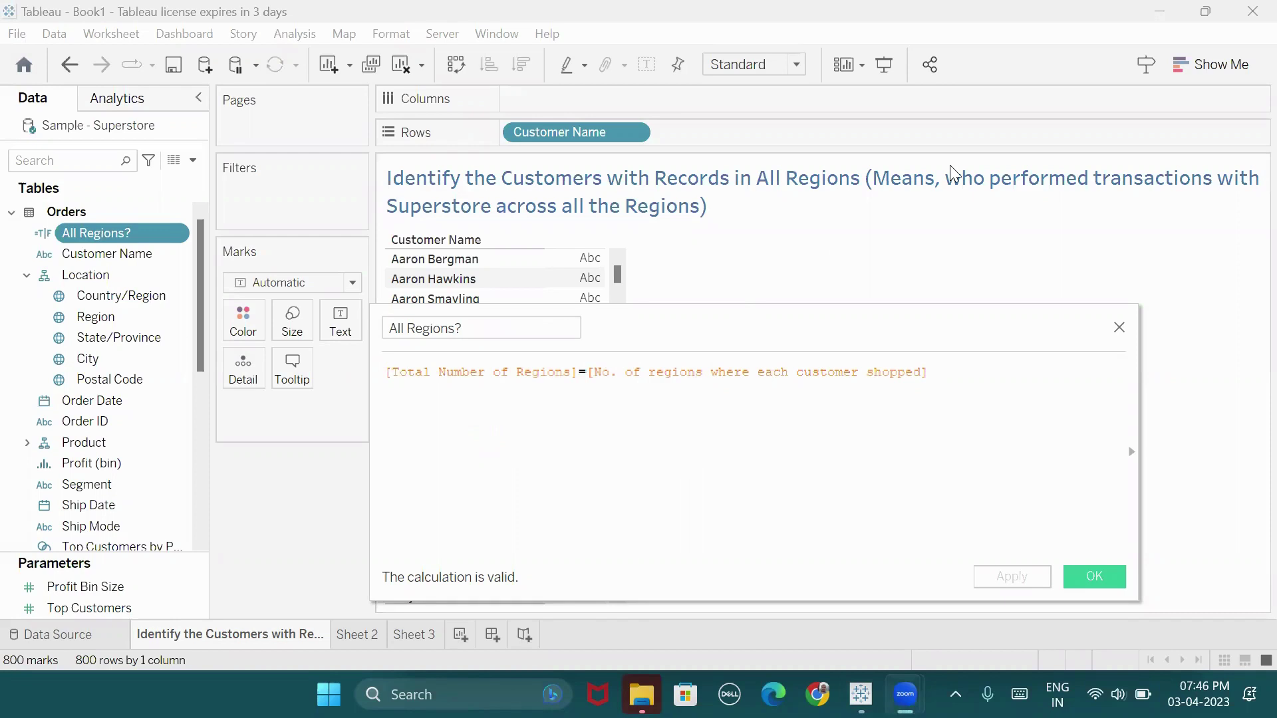
{"action": "left_click", "coordinate": [1092, 573]}
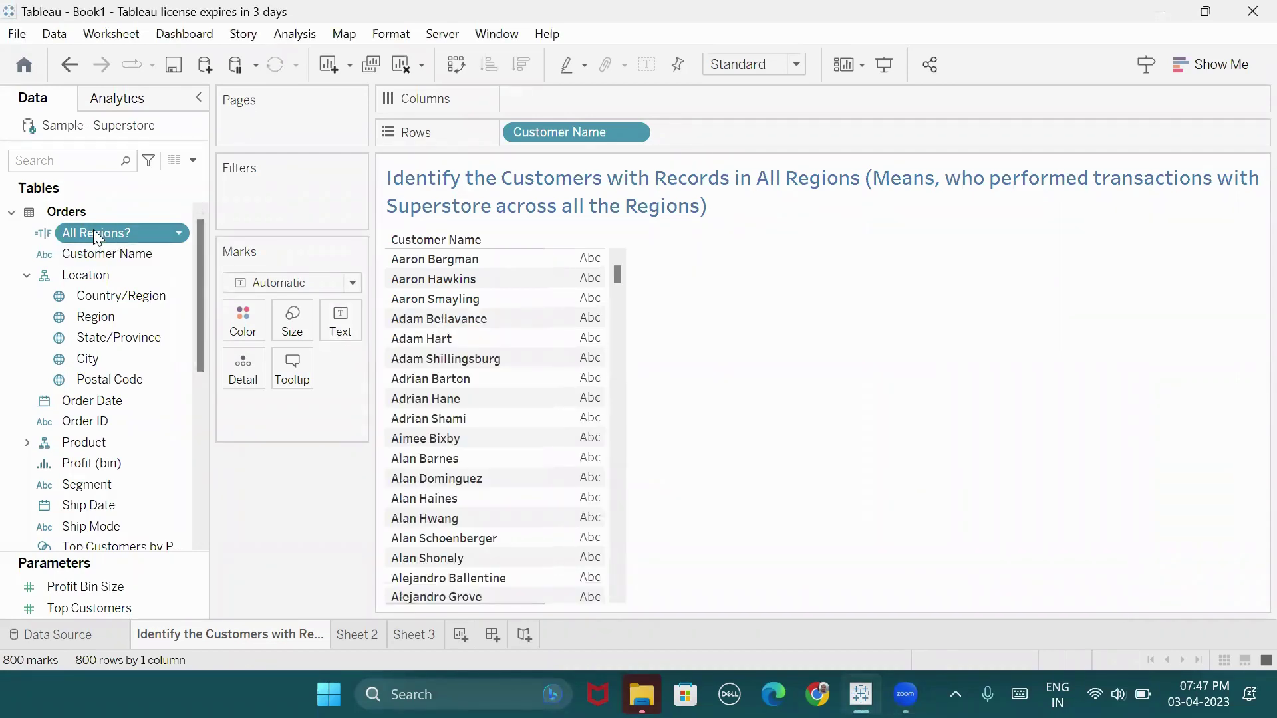
Add an All Regions? filter keeping only True, narrowing the list to 301 customers.
{"action": "left_click_drag", "start_coordinate": [93, 229], "coordinate": [262, 199]}
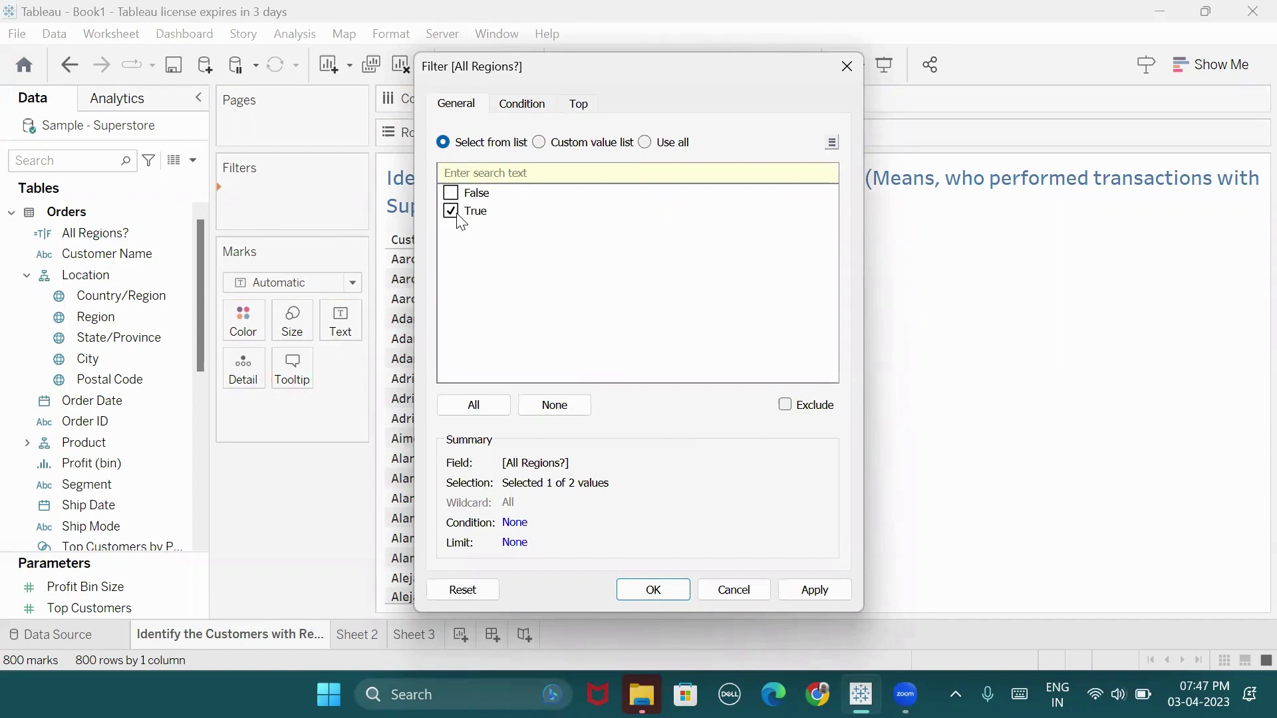
{"action": "left_click", "coordinate": [659, 590]}
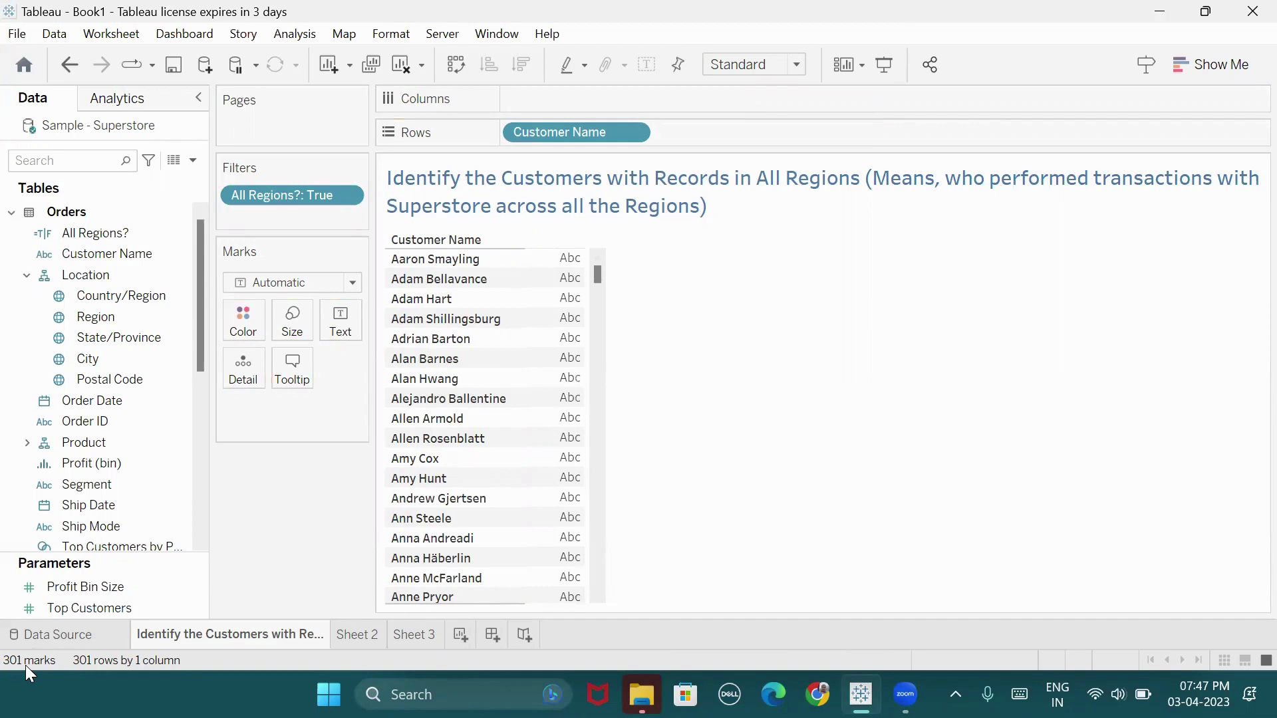
Add Region beside Customer Name in Rows, giving 1204 customer-region rows.
{"action": "left_click_drag", "start_coordinate": [86, 315], "coordinate": [686, 127]}
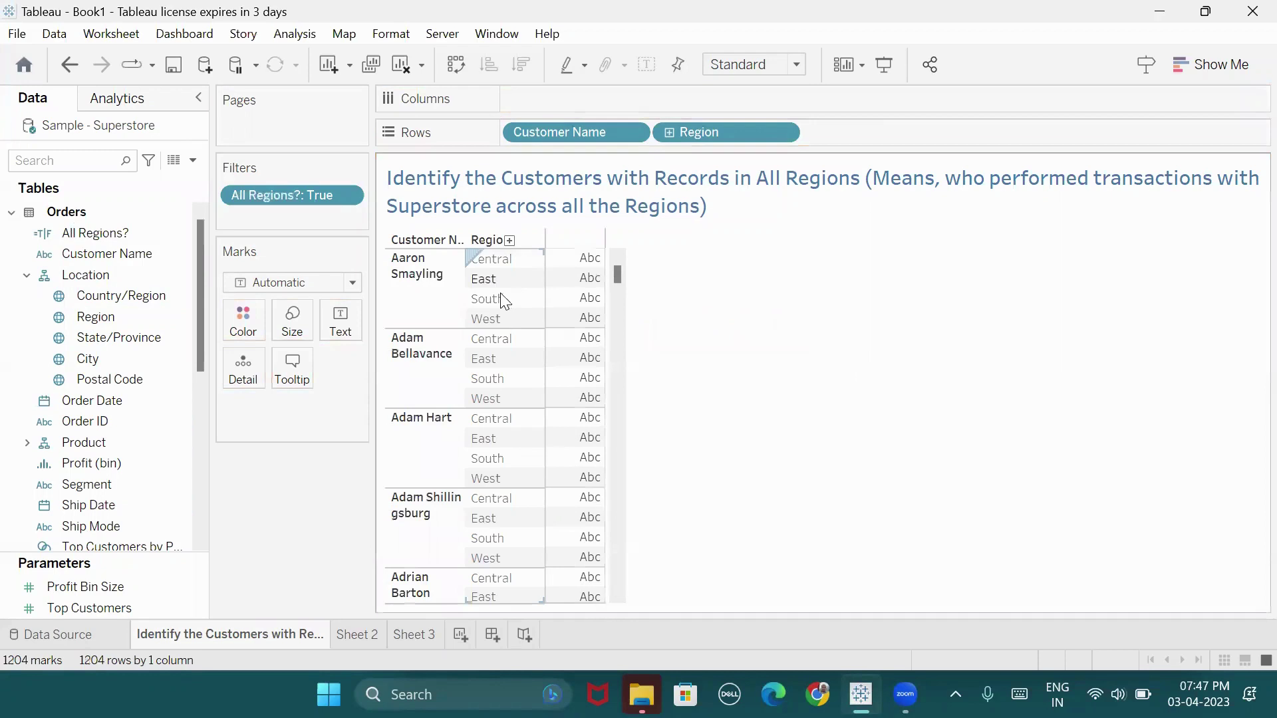